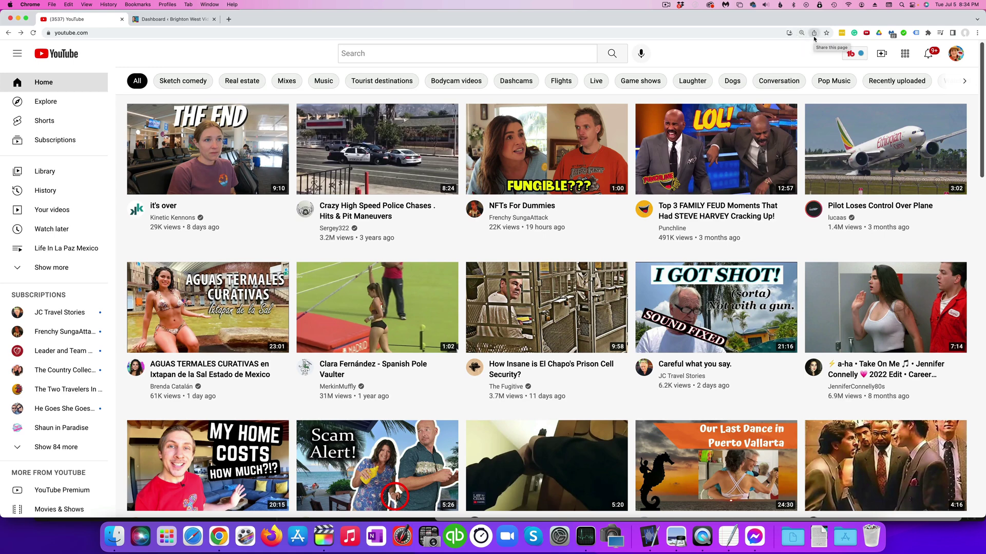
Step: Open the Mexico home video on YouTube and pause it
{"action": "left_click", "coordinate": [208, 463]}
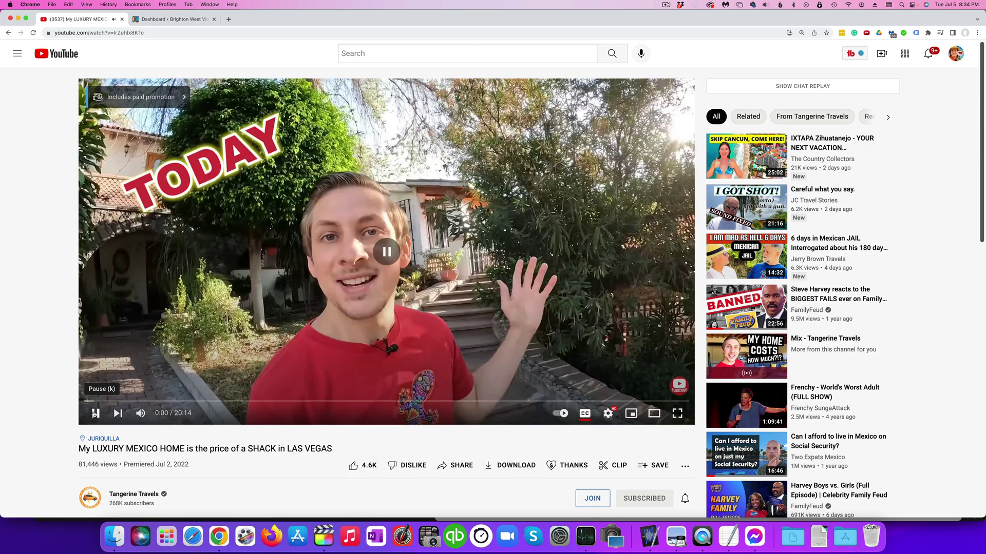
{"action": "left_click", "coordinate": [94, 413]}
{"action": "scroll", "coordinate": [230, 467], "scroll_direction": "down", "scroll_amount": 1}
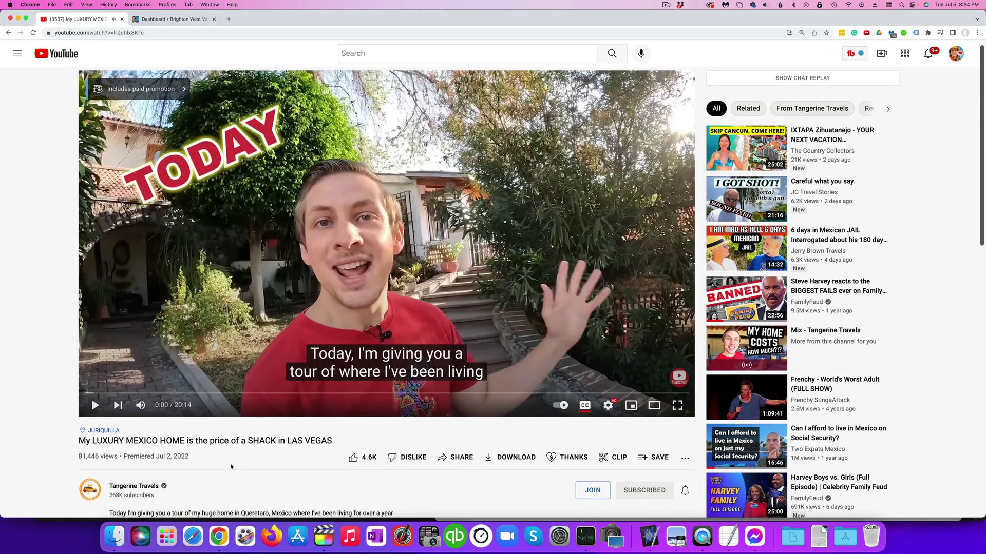
{"action": "scroll", "coordinate": [231, 467], "scroll_direction": "down", "scroll_amount": 2}
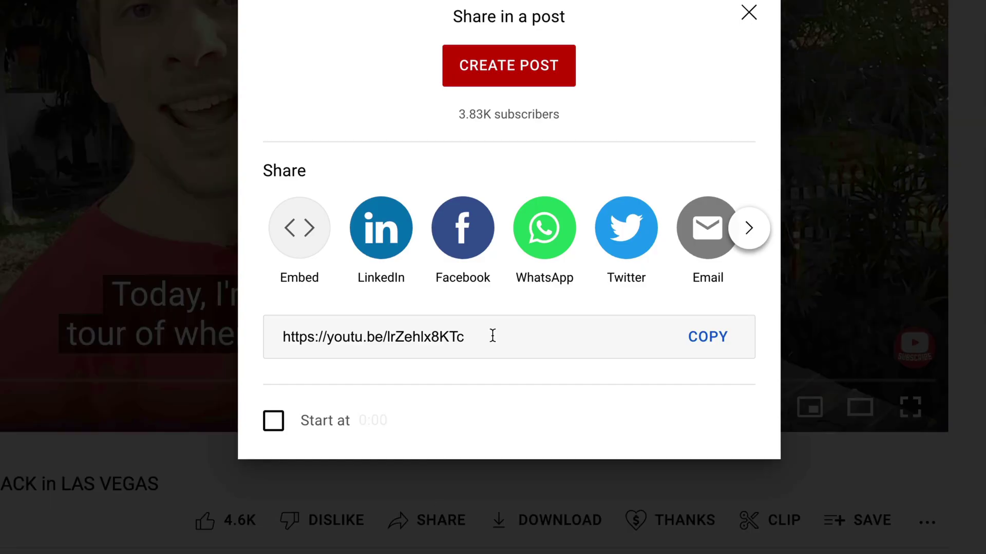
Step: Copy the video's full iframe code from the Share > Embed dialog
{"action": "left_click", "coordinate": [306, 241]}
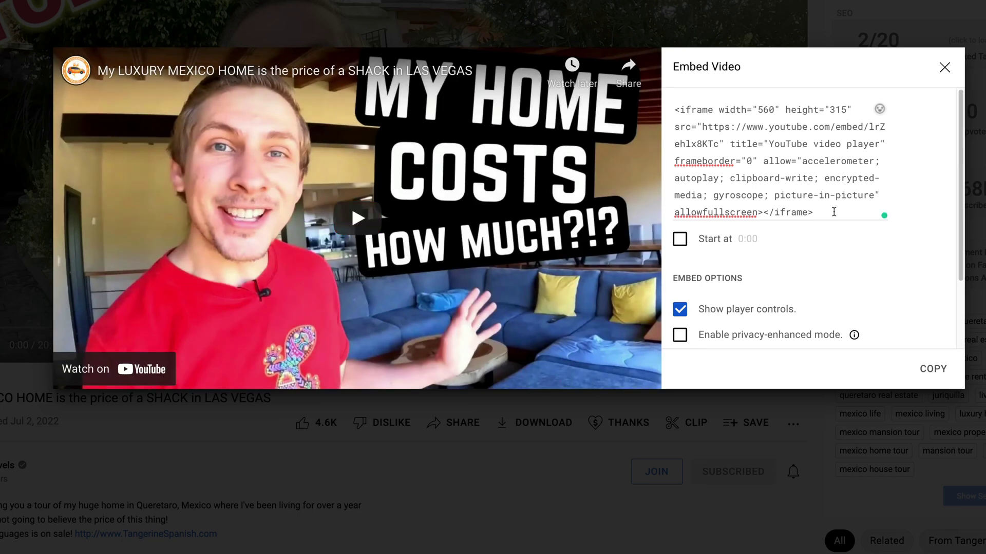
{"action": "left_click_drag", "start_coordinate": [833, 212], "coordinate": [656, 104]}
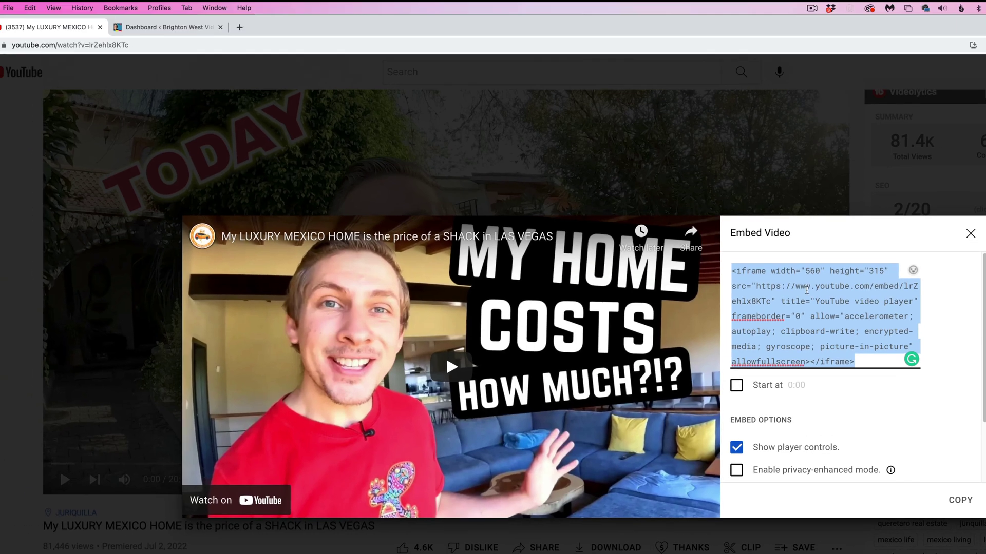
{"action": "left_click", "coordinate": [28, 8]}
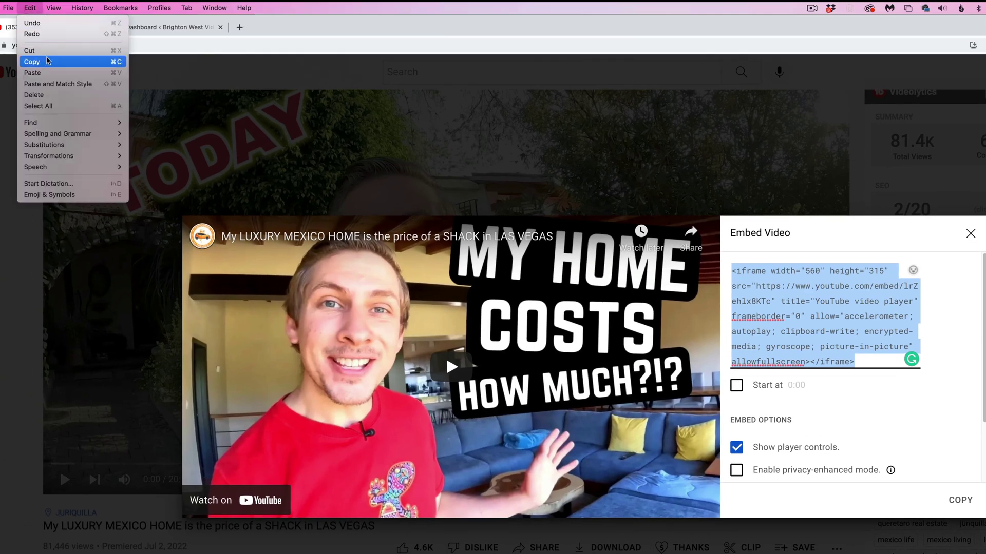
{"action": "left_click", "coordinate": [47, 62]}
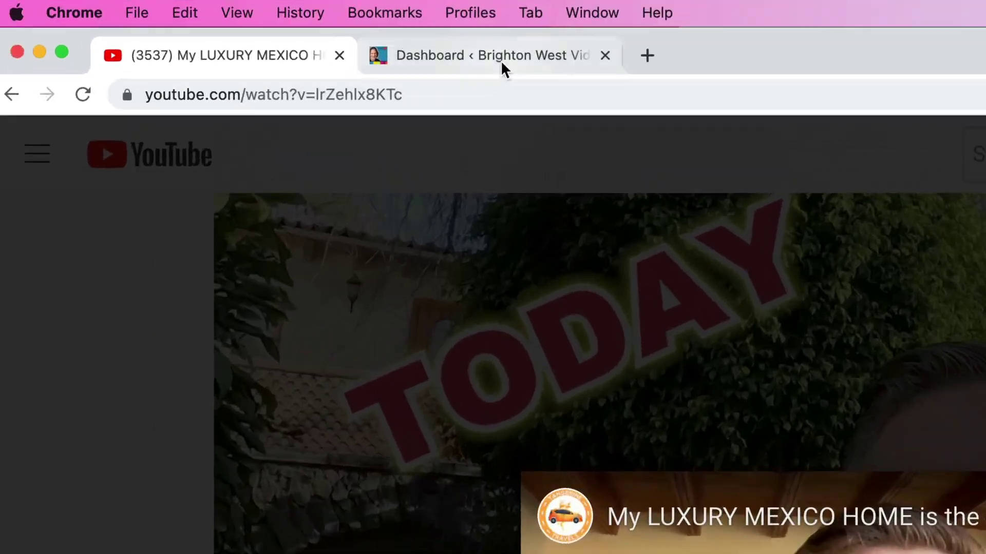
Step: Start a new blog post from the WordPress dashboard
{"action": "left_click", "coordinate": [173, 26]}
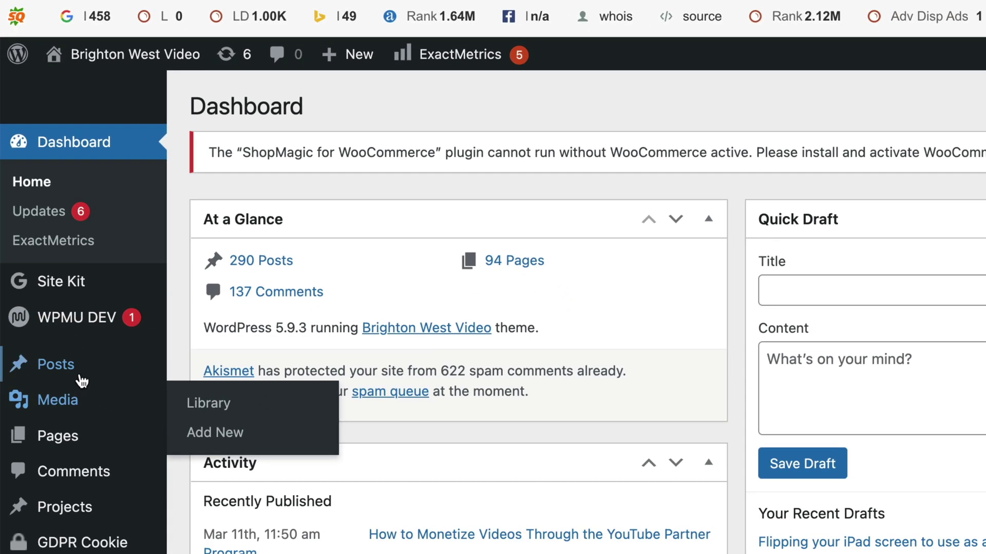
{"action": "mouse_move", "coordinate": [70, 547]}
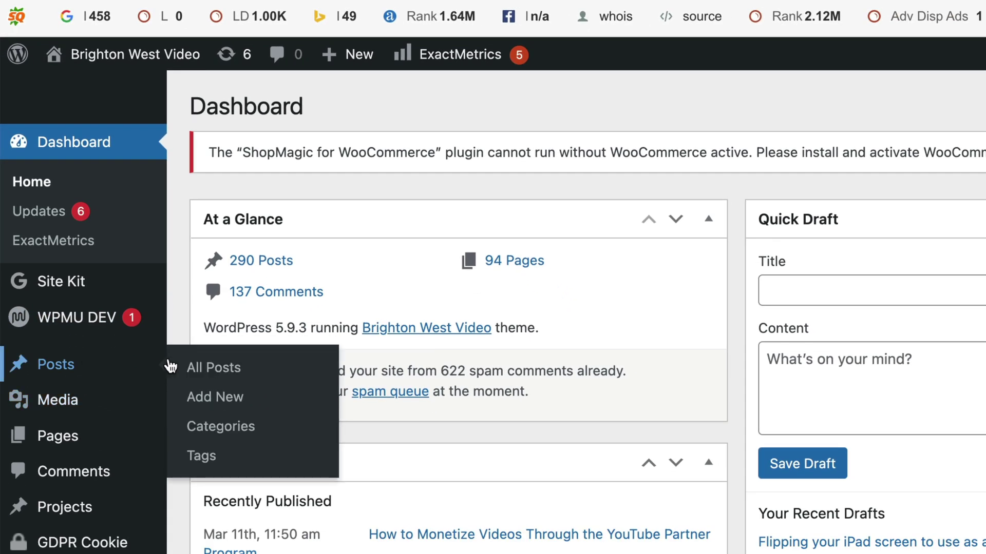
{"action": "left_click", "coordinate": [210, 397]}
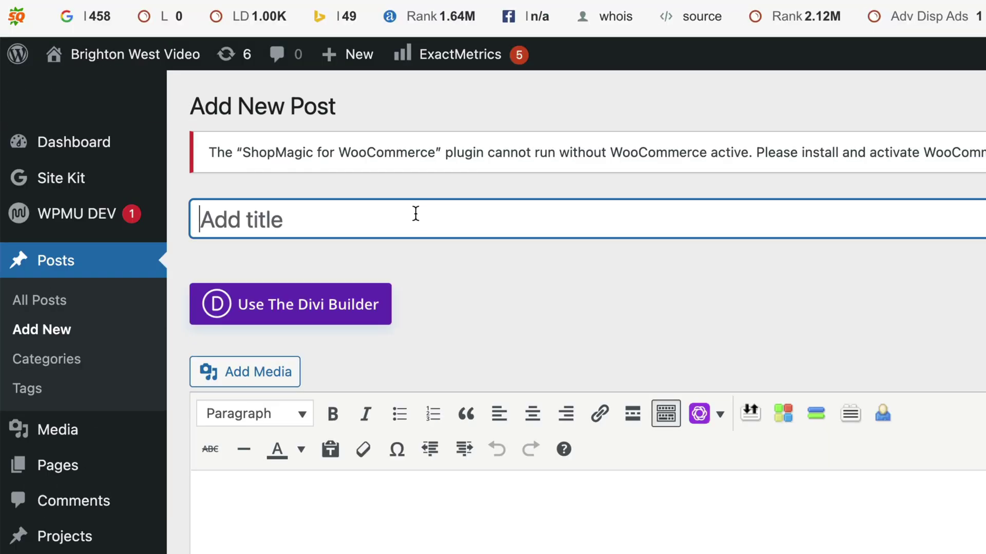
Step: Title the post 'Jordan's Mexico House Tour' and save it as a draft
{"action": "type", "text": "Jo"}
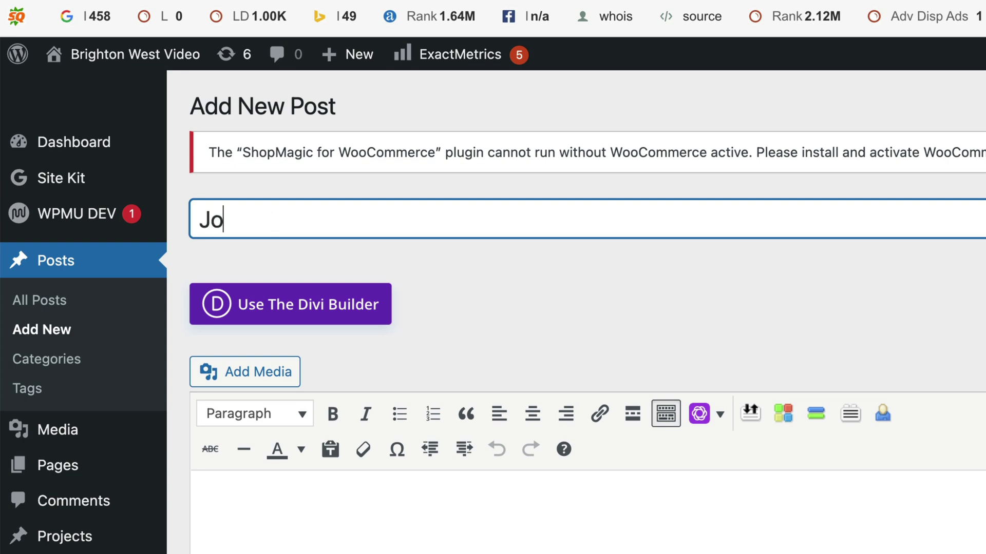
{"action": "type", "text": "rda"}
{"action": "key", "text": "BackSpace"}
{"action": "type", "text": "dan's Mexico House Tour"}
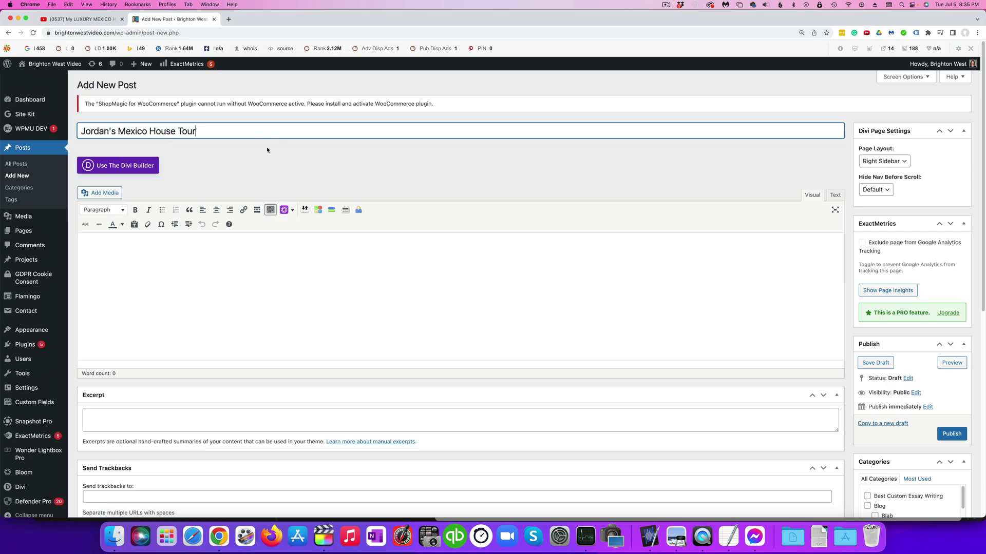
{"action": "left_click", "coordinate": [871, 364]}
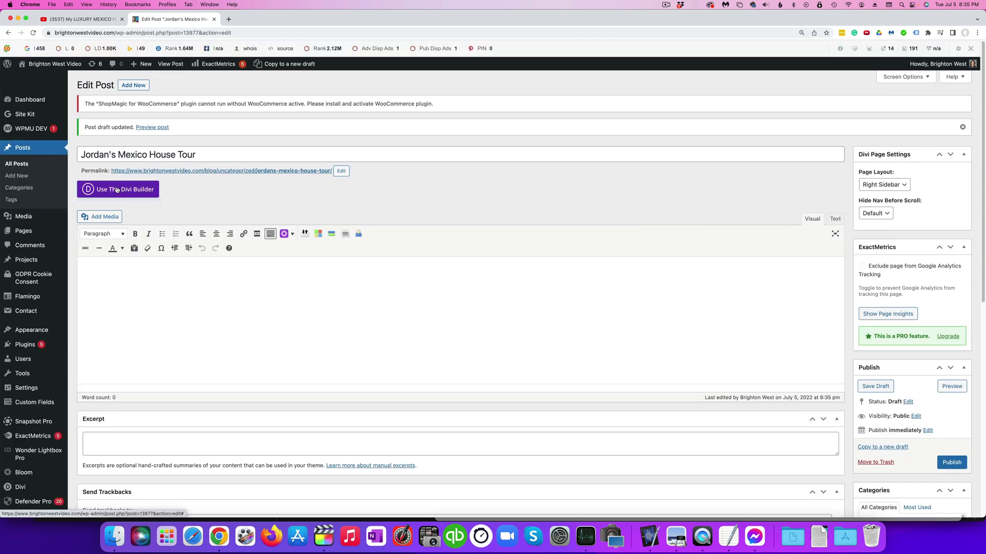
Step: Build the post from scratch in Divi Builder with a single-column row
{"action": "left_click", "coordinate": [117, 189]}
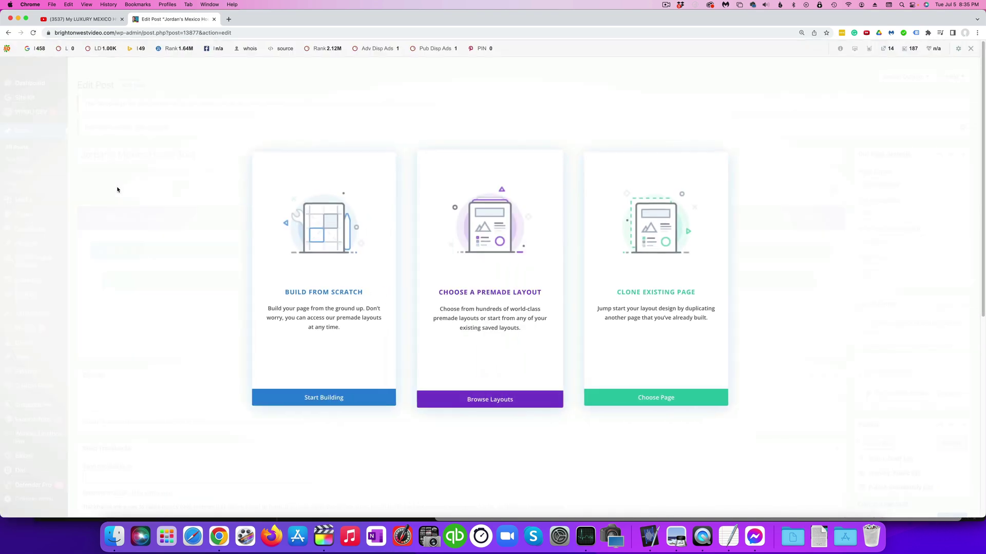
{"action": "left_click", "coordinate": [337, 231]}
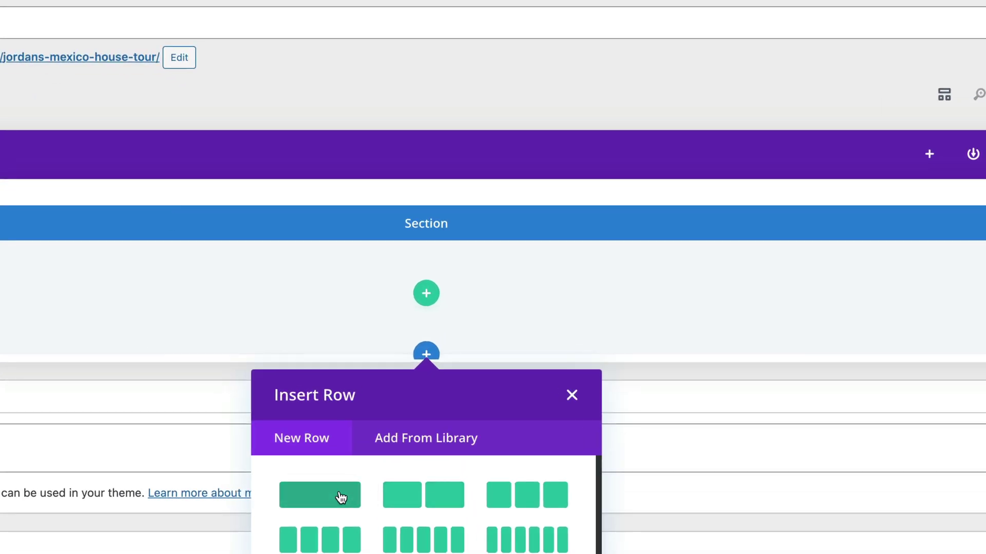
{"action": "left_click", "coordinate": [340, 497]}
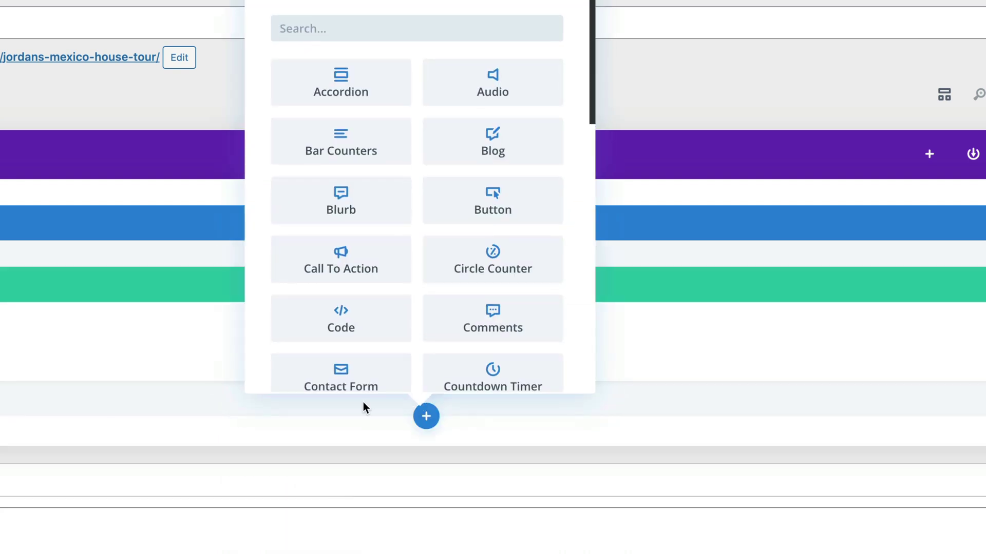
Step: Add a Code module to the row and paste the YouTube iframe code into it
{"action": "left_click", "coordinate": [366, 314]}
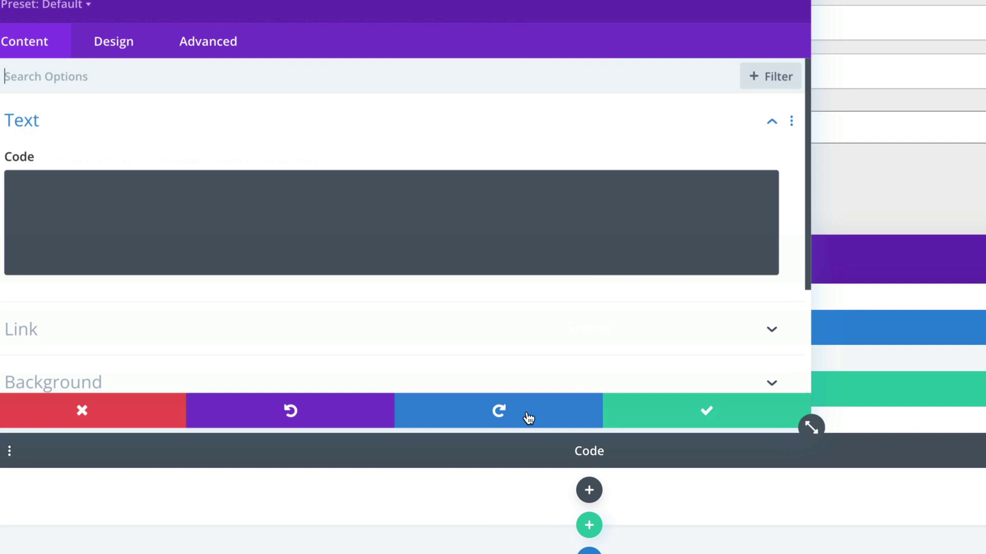
{"action": "left_click", "coordinate": [149, 256]}
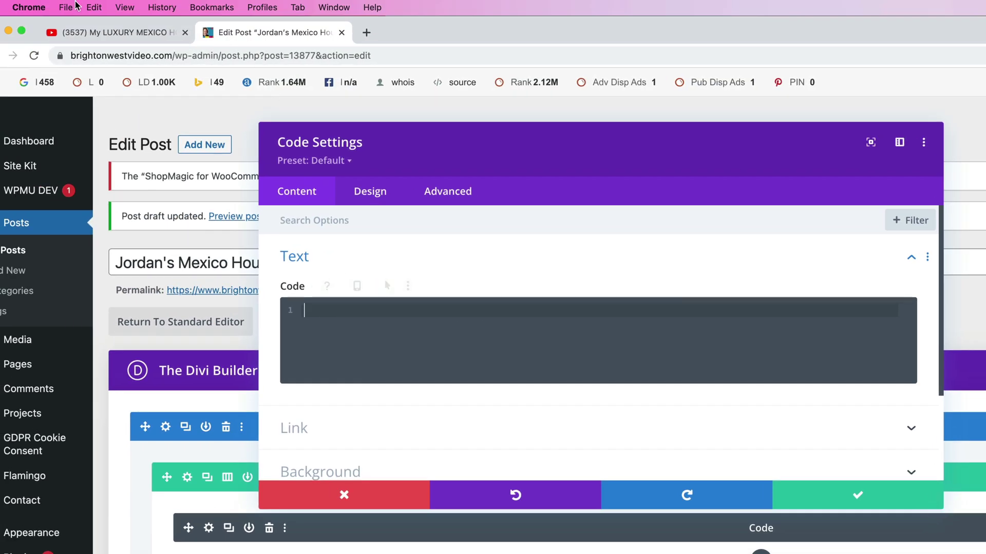
{"action": "left_click", "coordinate": [93, 7]}
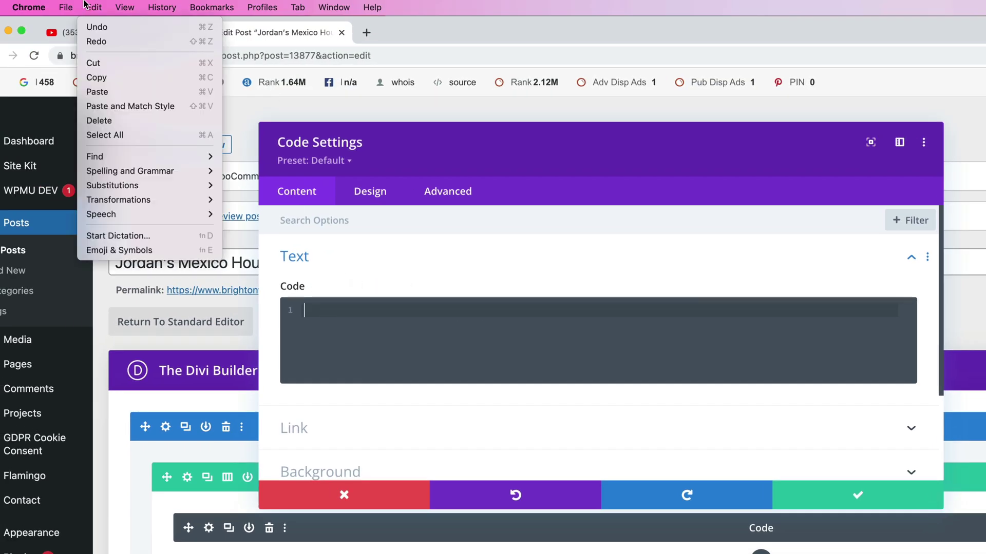
{"action": "left_click", "coordinate": [97, 91]}
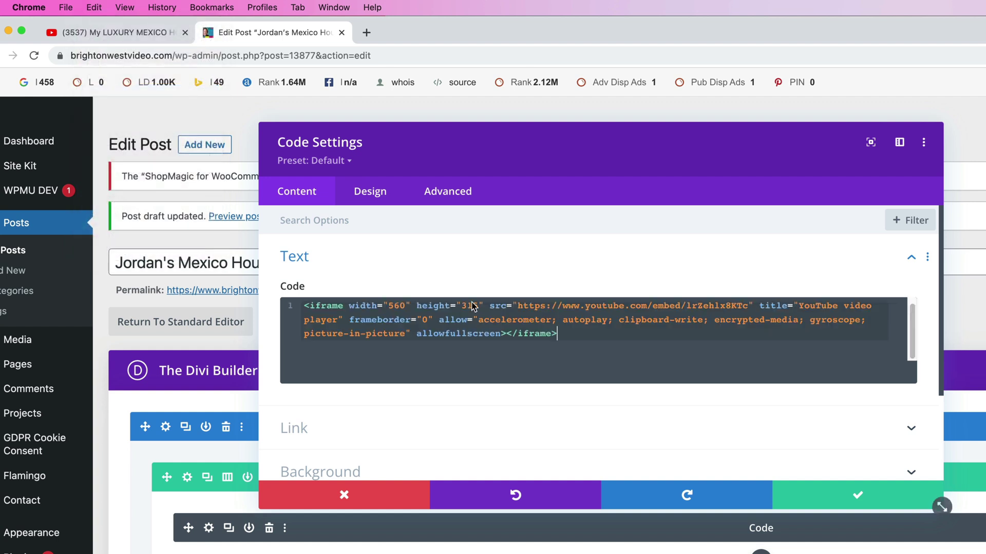
Step: Save the Code module, then play the embedded video and skip to near its end
{"action": "left_click", "coordinate": [879, 488]}
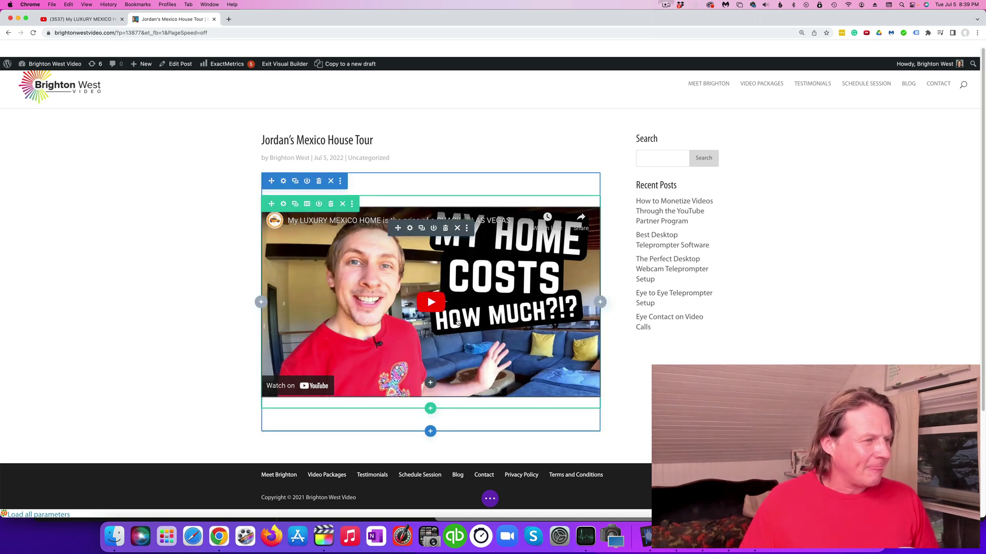
{"action": "left_click", "coordinate": [432, 304]}
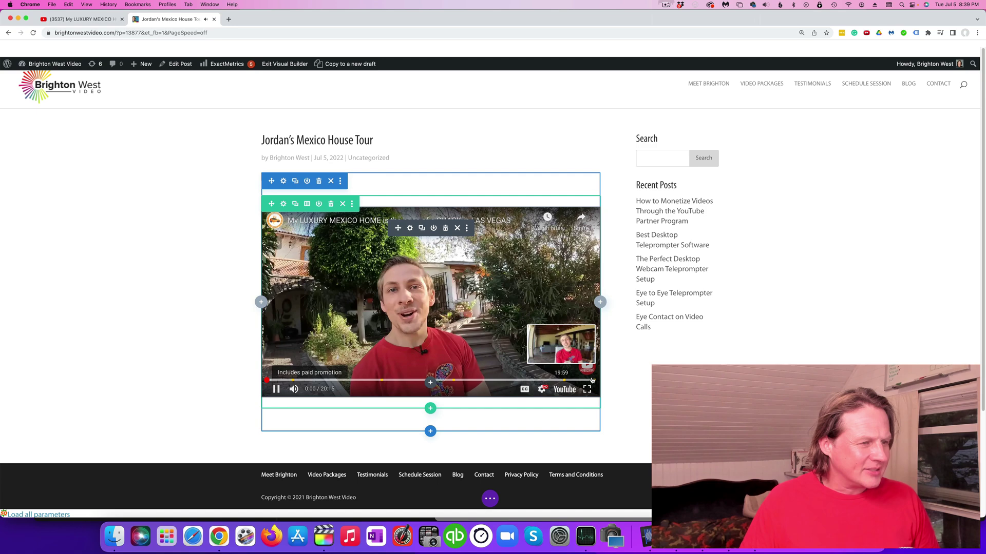
{"action": "left_click_drag", "start_coordinate": [431, 380], "coordinate": [592, 379]}
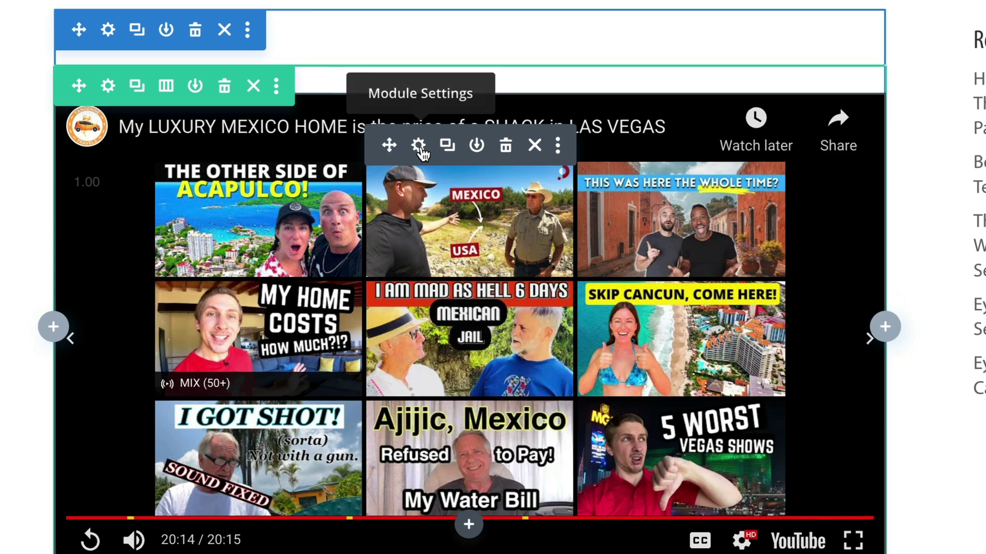
Step: Append '?rel=0' after the video ID in the Code module's iframe URL and save
{"action": "left_click", "coordinate": [405, 130]}
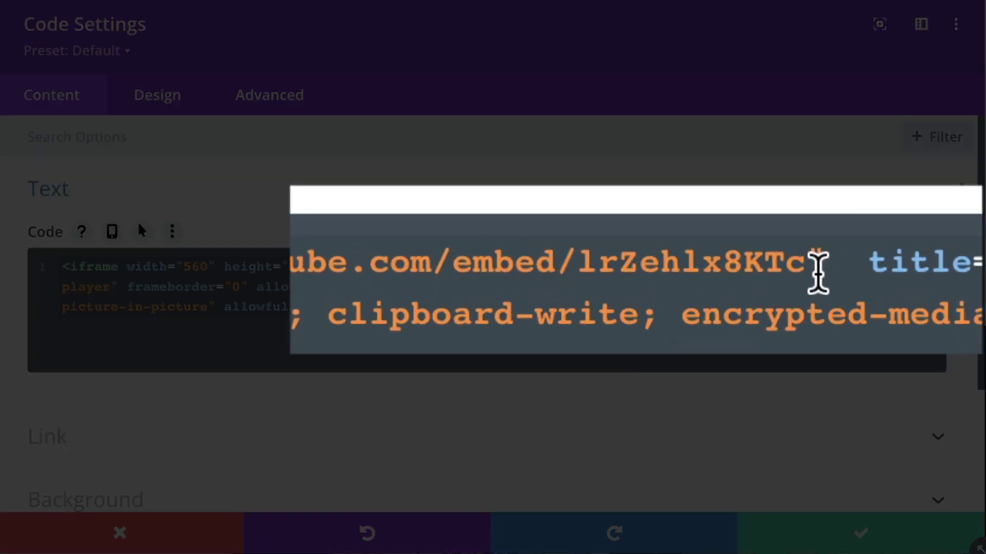
{"action": "left_click", "coordinate": [807, 265]}
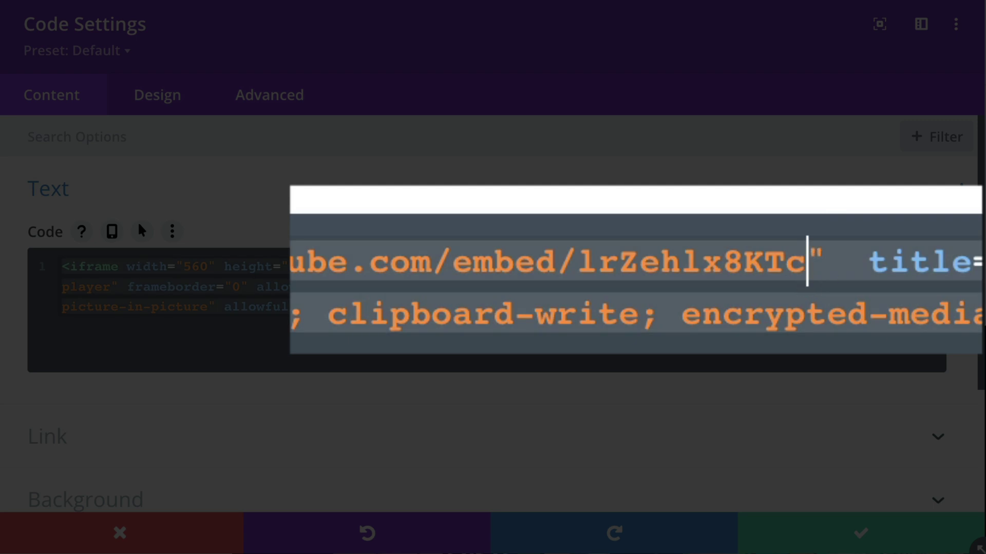
{"action": "type", "text": "?rel"}
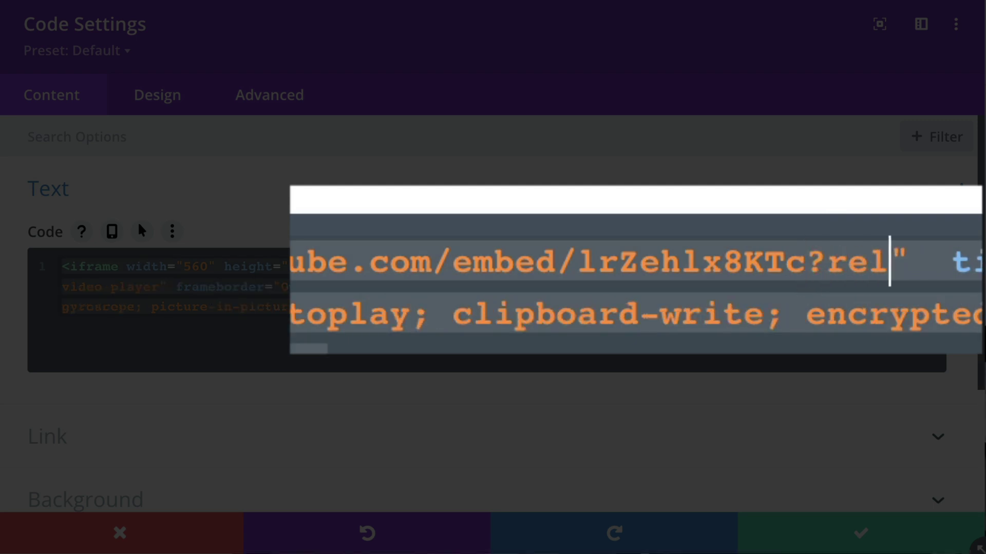
{"action": "type", "text": "=0"}
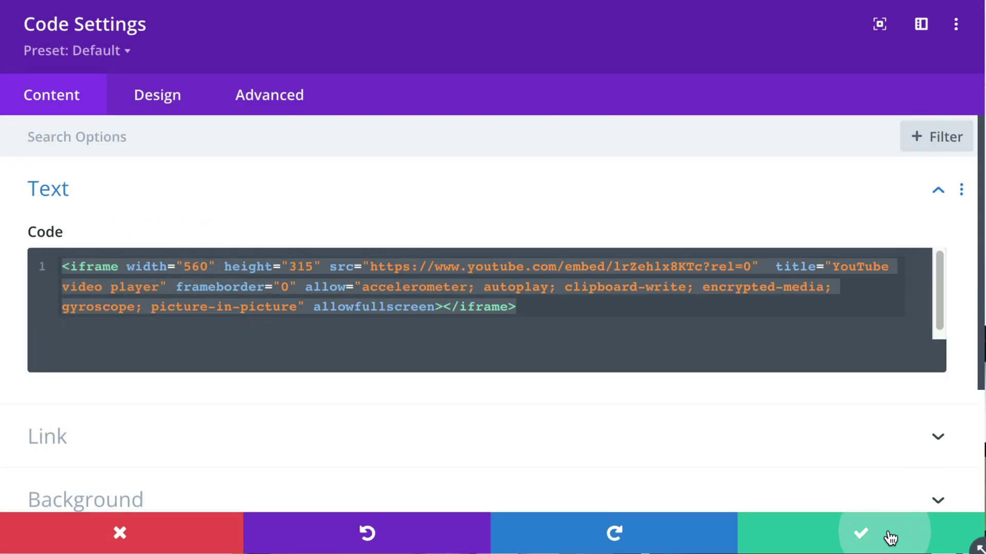
{"action": "left_click", "coordinate": [888, 536]}
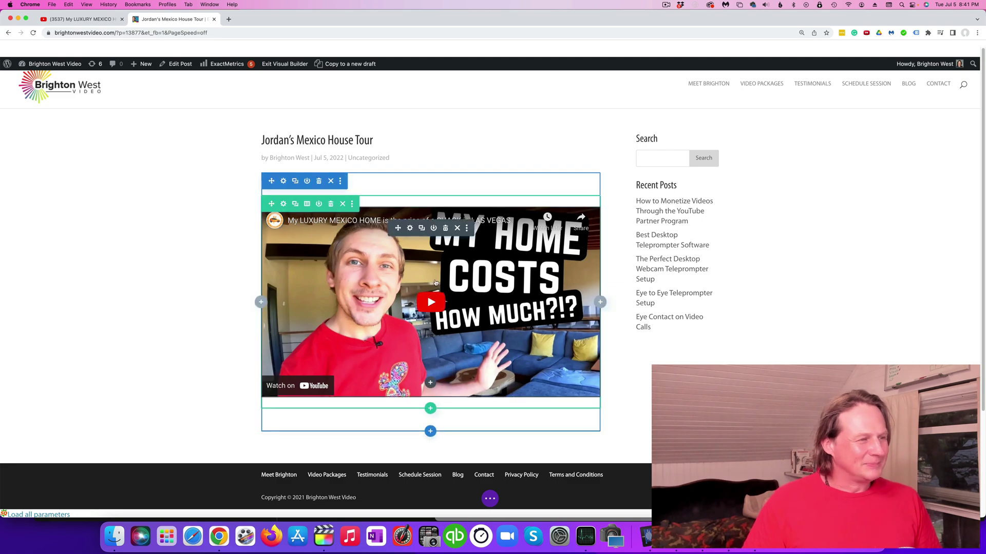
Step: Play the embedded video to 20:14 and review its end-screen grid of same-channel videos
{"action": "left_click", "coordinate": [431, 301]}
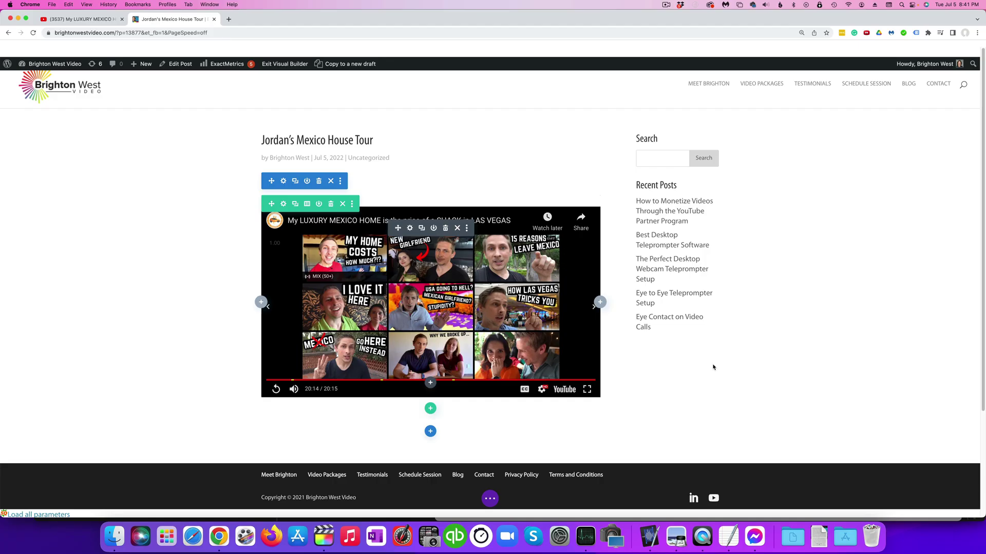
{"action": "scroll", "coordinate": [712, 366], "scroll_direction": "down", "scroll_amount": 5}
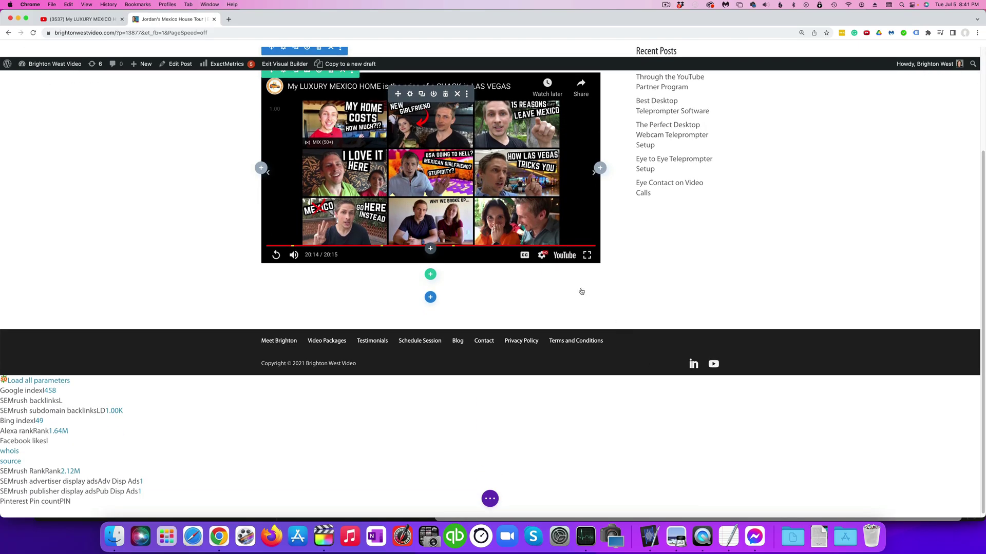
{"action": "scroll", "coordinate": [687, 274], "scroll_direction": "down", "scroll_amount": 1}
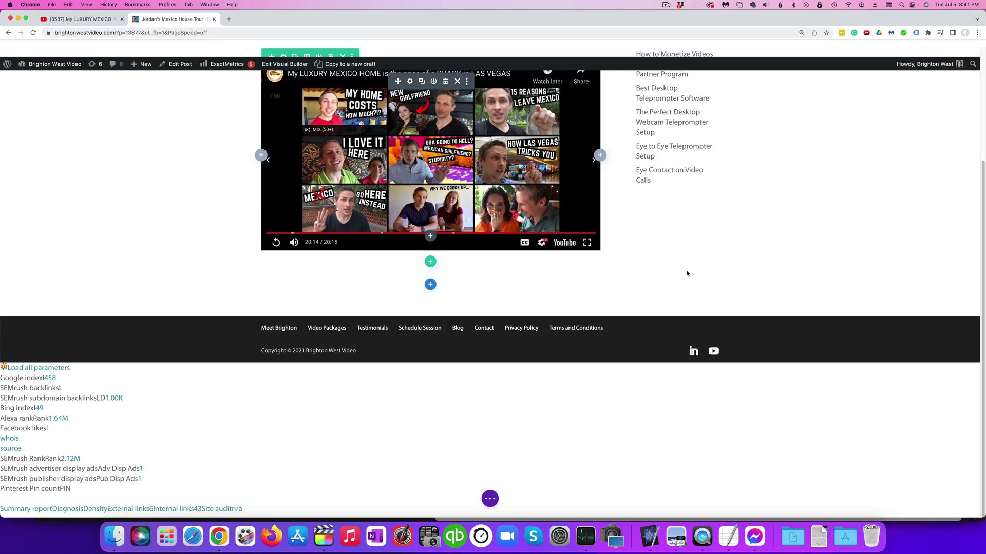
{"action": "scroll", "coordinate": [687, 273], "scroll_direction": "up", "scroll_amount": 6}
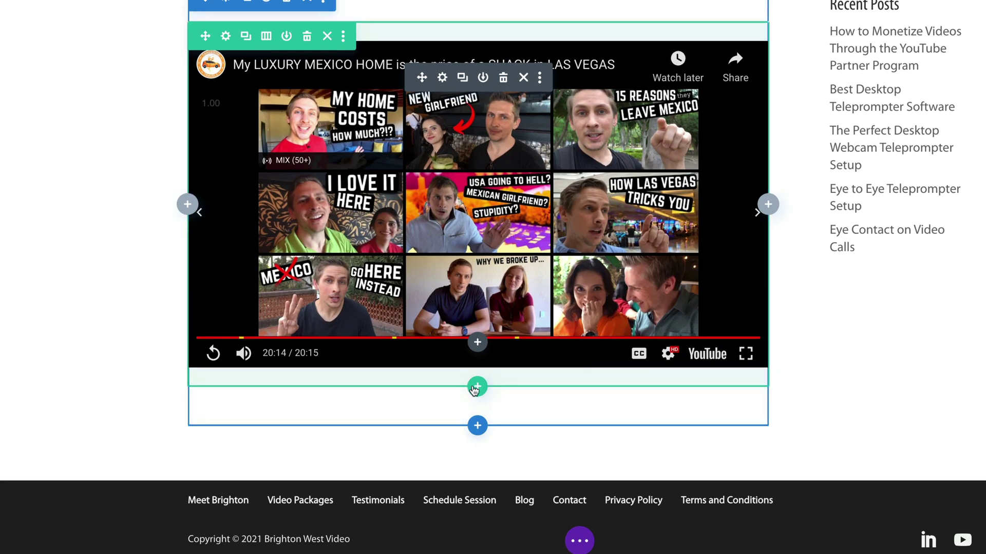
Step: Add a Text module under the video reading 'This is about Jordan's home in Mexico' and save it
{"action": "left_click", "coordinate": [477, 349]}
{"action": "scroll", "coordinate": [511, 280], "scroll_direction": "down", "scroll_amount": 9}
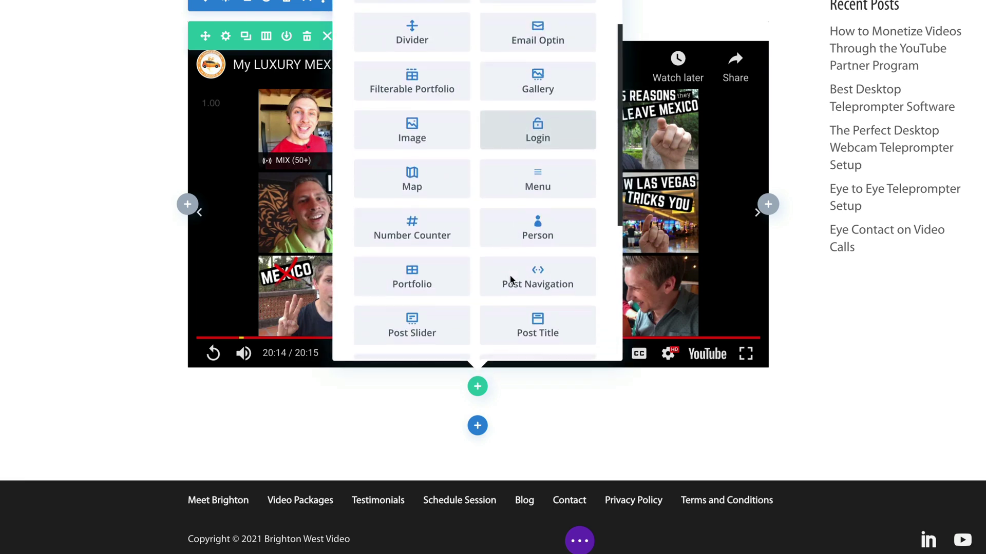
{"action": "scroll", "coordinate": [510, 279], "scroll_direction": "down", "scroll_amount": 2}
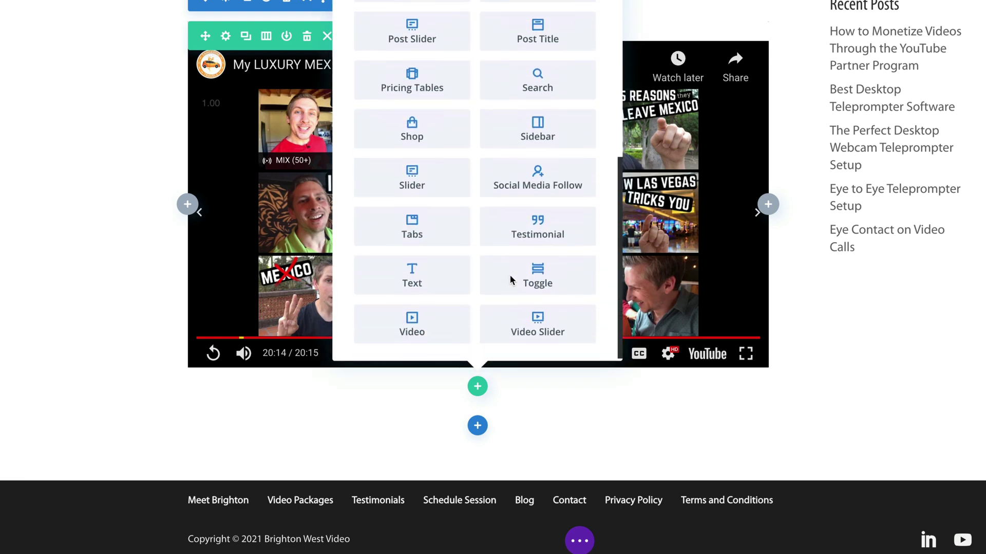
{"action": "left_click", "coordinate": [432, 283]}
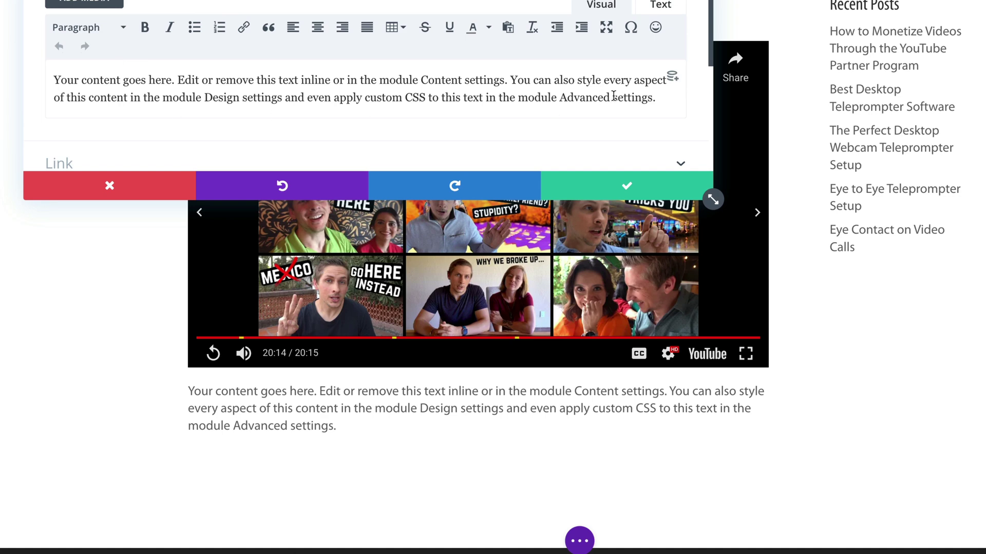
{"action": "left_click_drag", "start_coordinate": [666, 98], "coordinate": [54, 80]}
{"action": "type", "text": "T"}
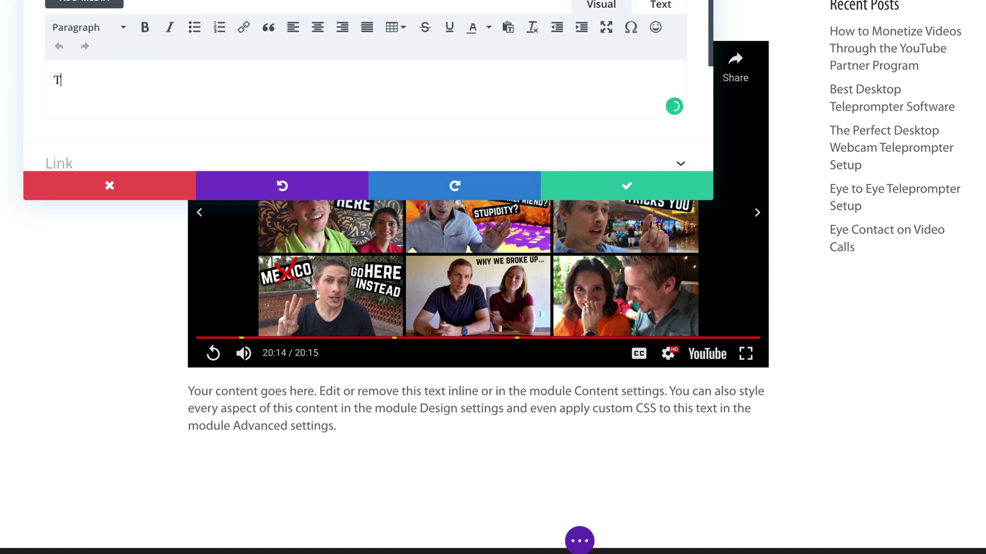
{"action": "type", "text": "his is about Jordan's home in Mexico"}
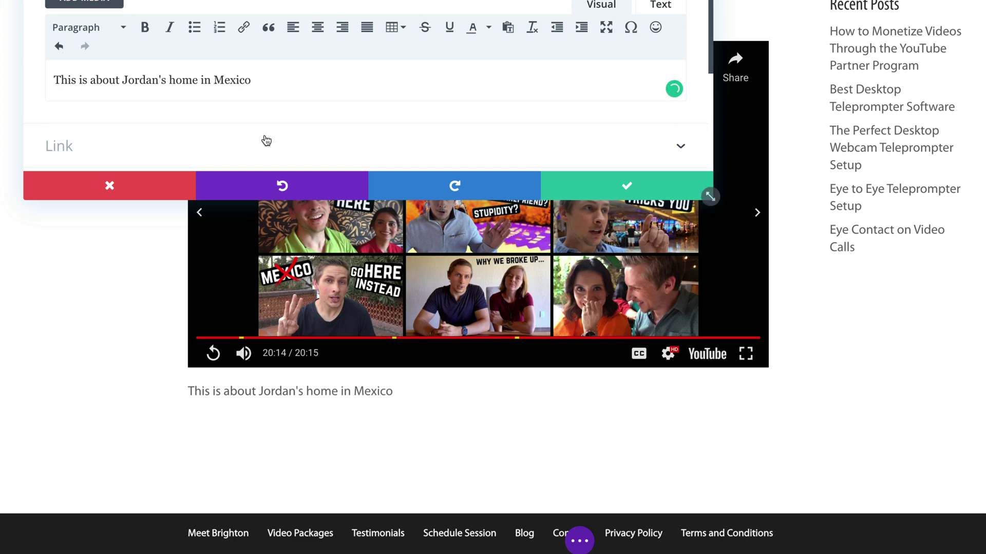
{"action": "left_click", "coordinate": [599, 184]}
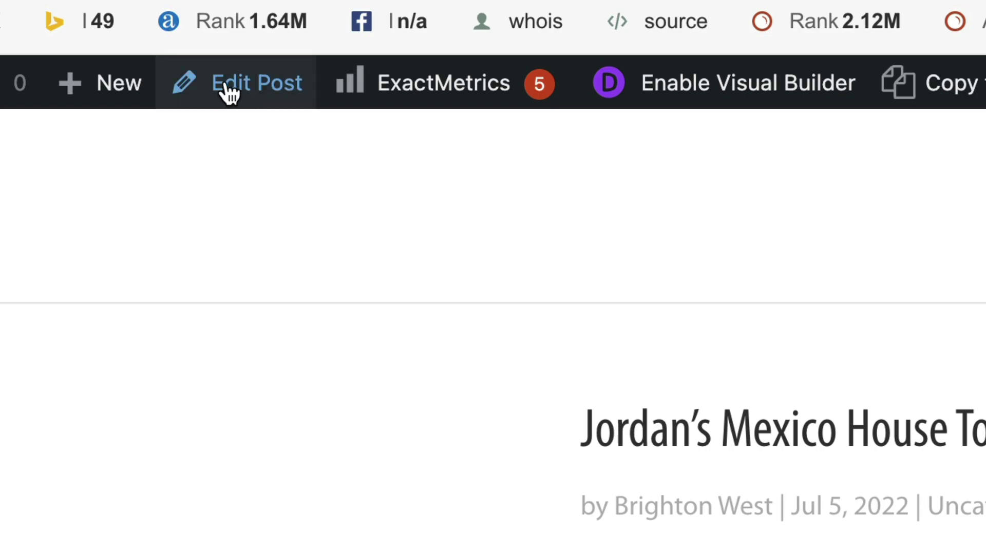
Step: Publish the post from the standard WordPress editor
{"action": "left_click", "coordinate": [229, 92]}
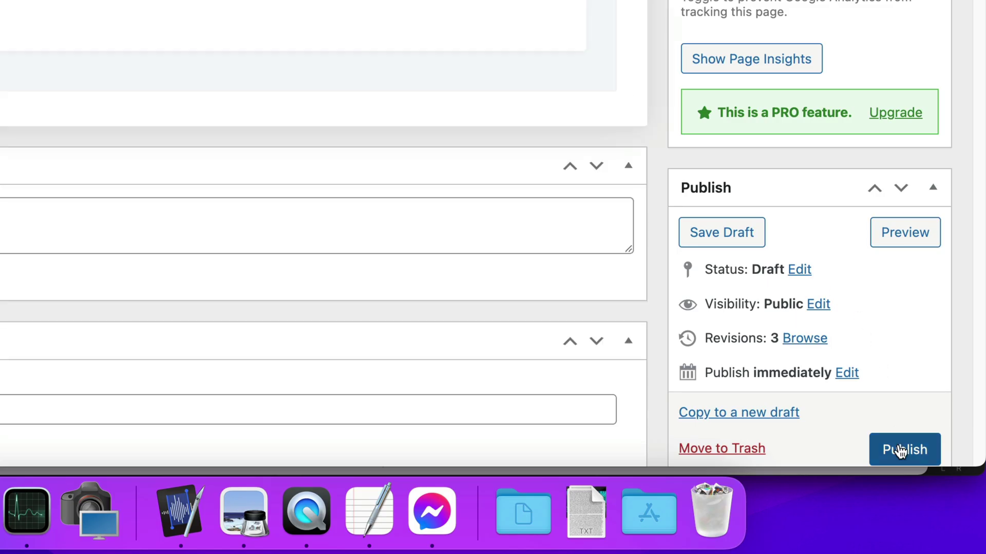
{"action": "left_click", "coordinate": [899, 451]}
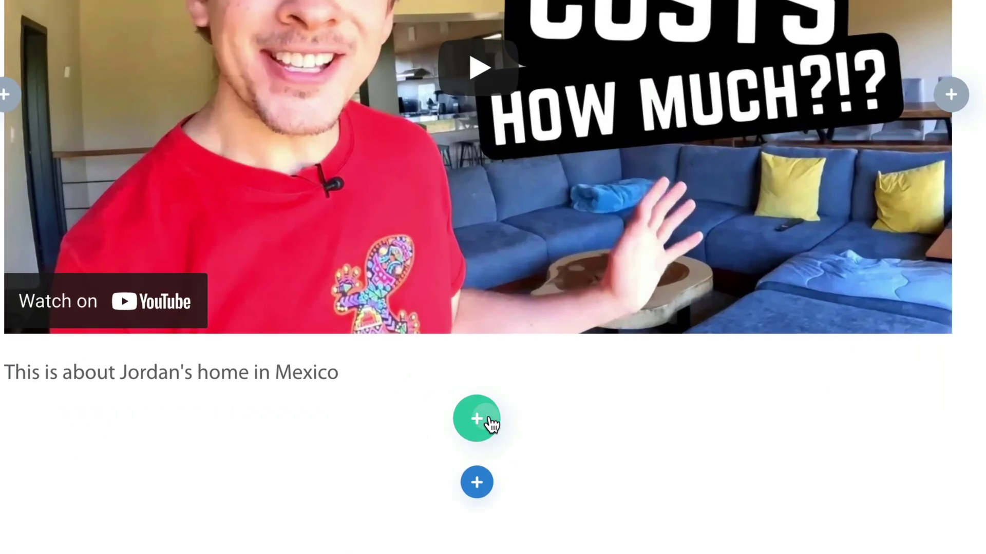
Step: Insert a single-column row below the caption and add a Video module to it
{"action": "left_click", "coordinate": [434, 364]}
{"action": "left_click", "coordinate": [370, 212]}
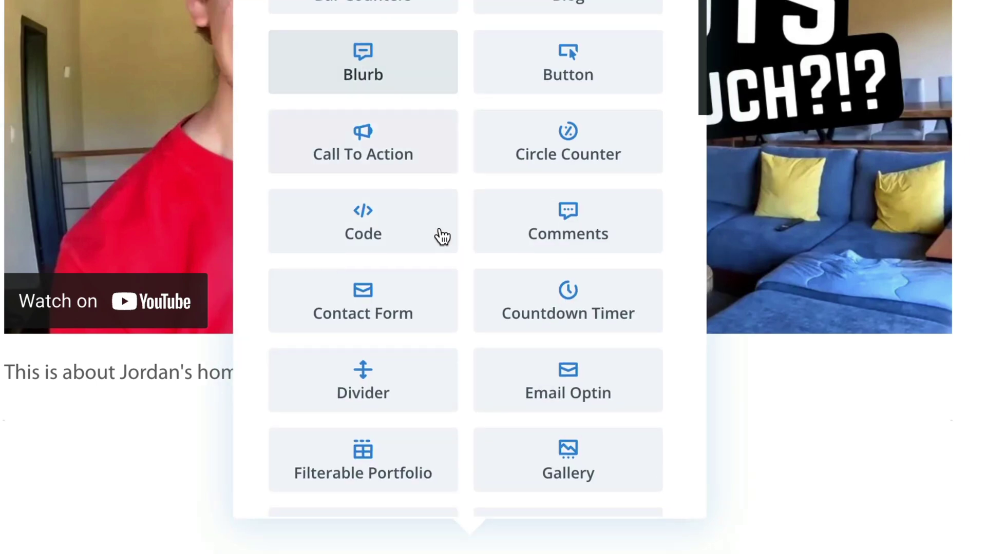
{"action": "scroll", "coordinate": [431, 256], "scroll_direction": "down", "scroll_amount": 15}
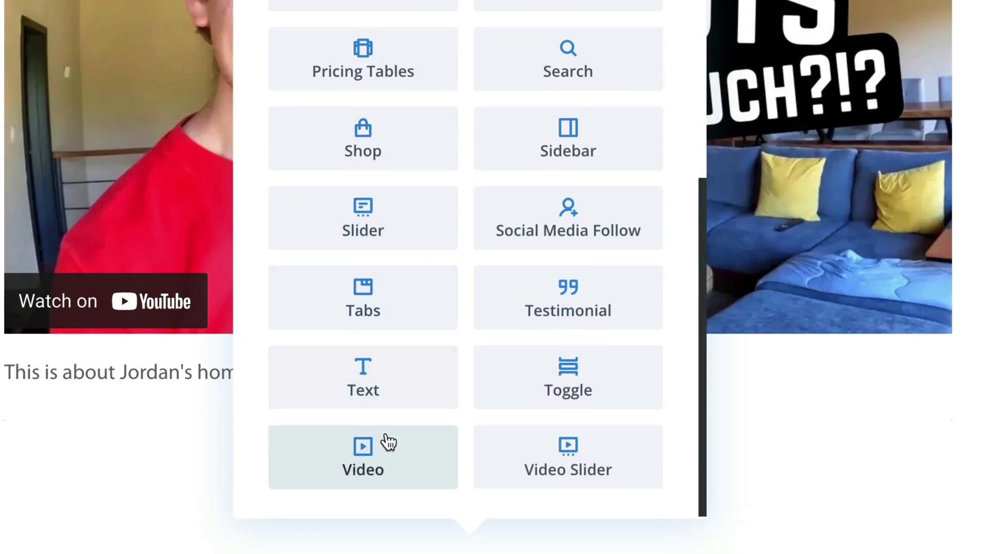
{"action": "left_click", "coordinate": [386, 461]}
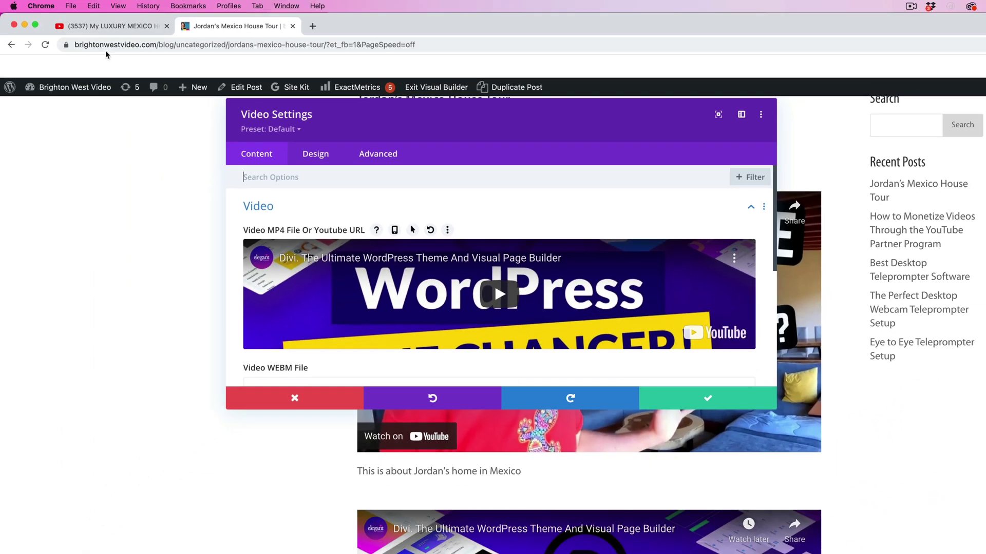
Step: Copy the Mexico home video's short share link from YouTube and close the Share dialog
{"action": "left_click", "coordinate": [95, 28]}
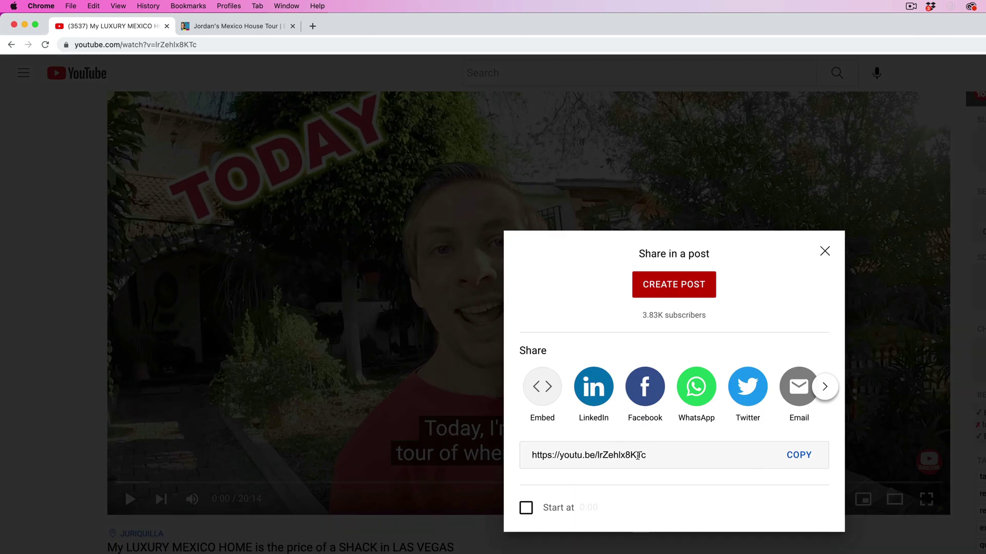
{"action": "left_click", "coordinate": [798, 456]}
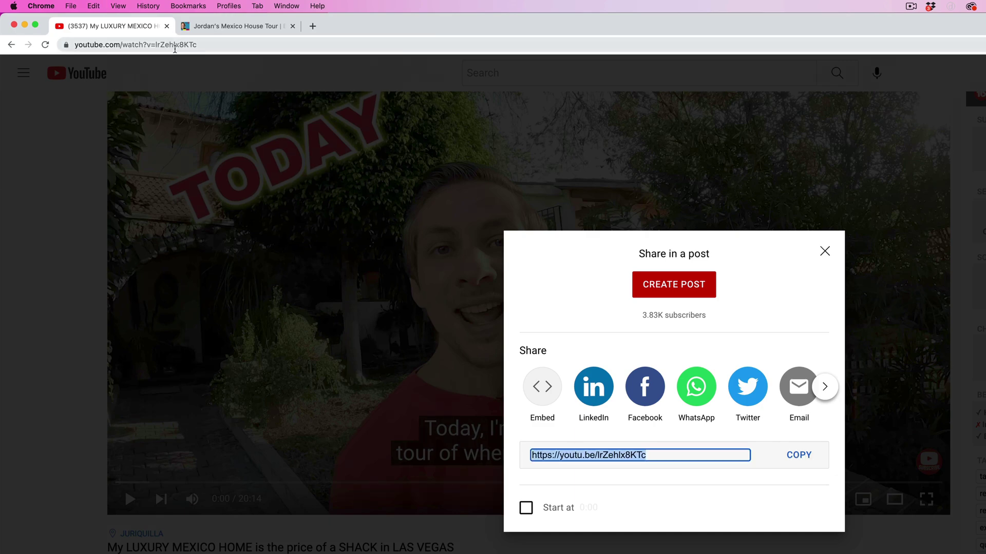
{"action": "left_click", "coordinate": [824, 252]}
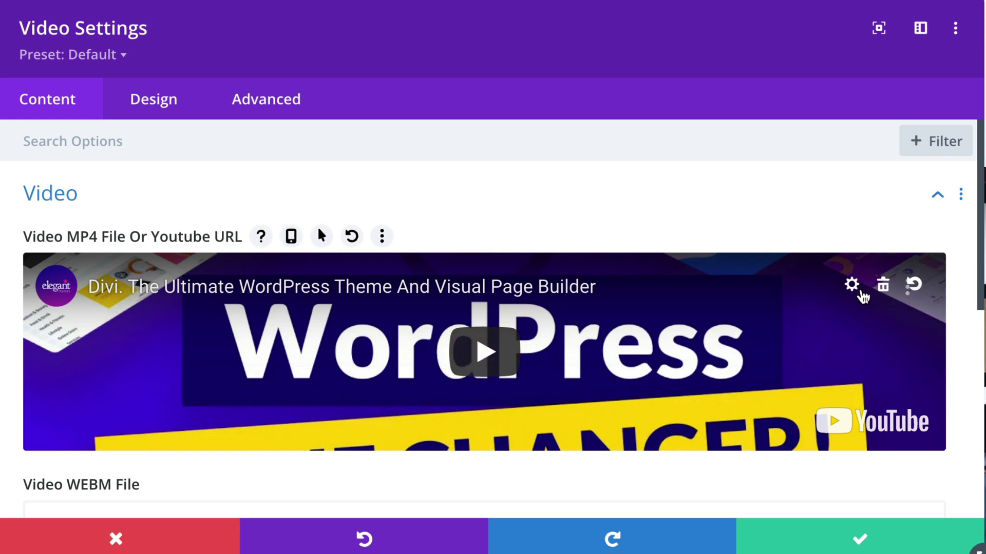
{"action": "left_click", "coordinate": [854, 287]}
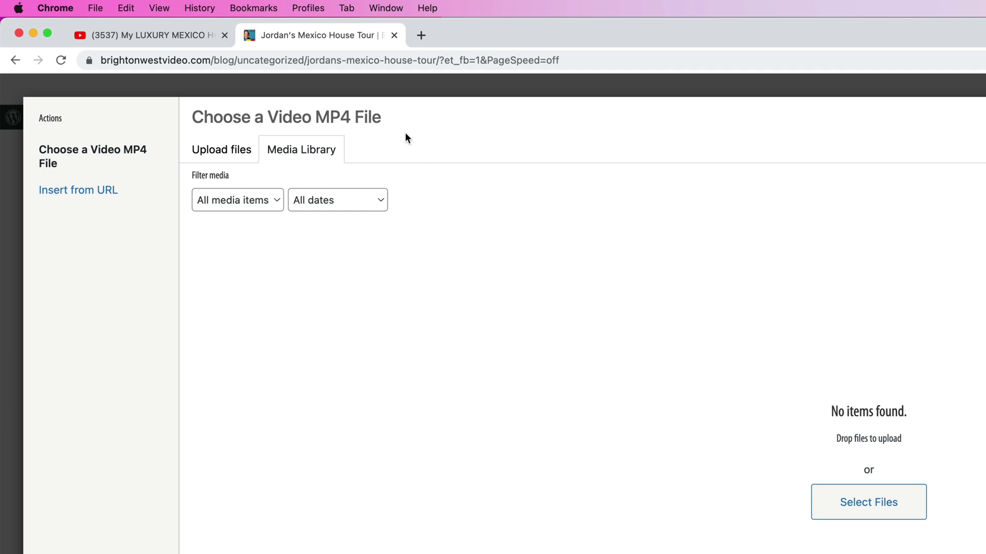
{"action": "left_click", "coordinate": [67, 198]}
{"action": "key", "text": "super+a"}
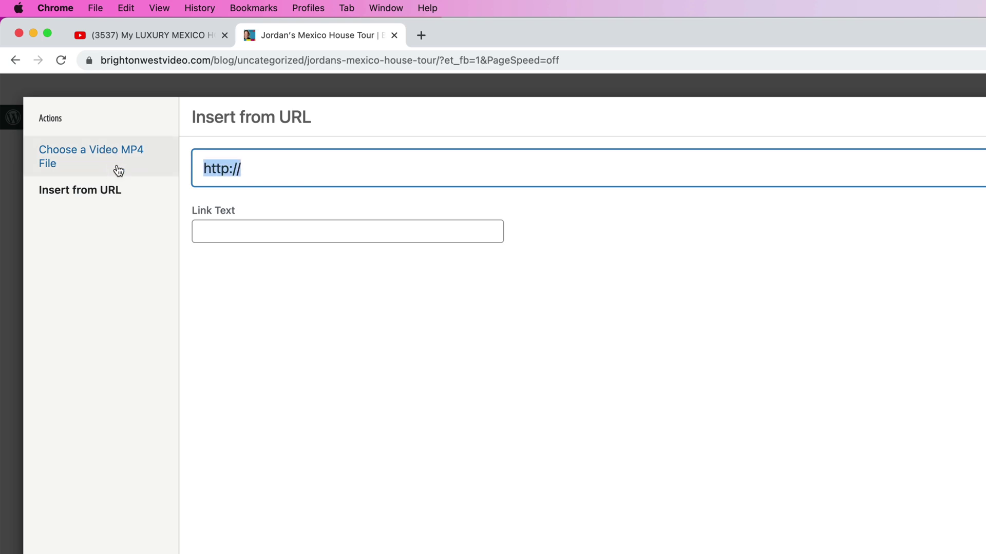
{"action": "key", "text": "super+v"}
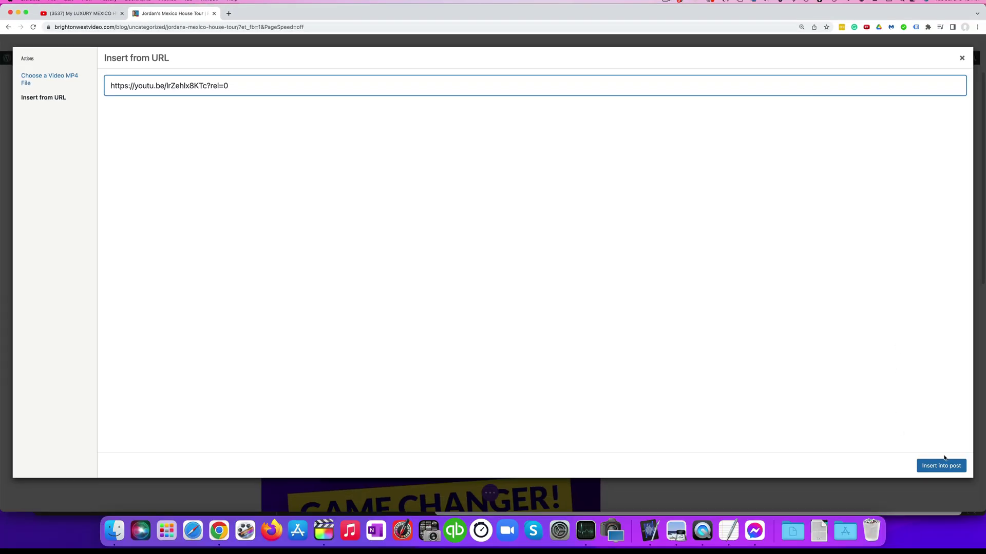
{"action": "left_click", "coordinate": [943, 464]}
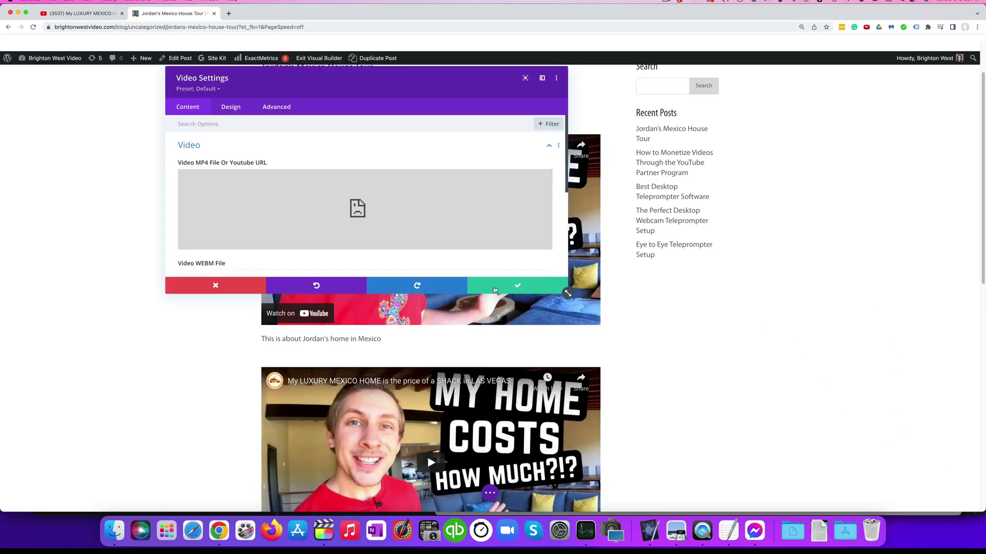
Step: Save the Video module settings and play the second Mexico home video to test it
{"action": "left_click", "coordinate": [494, 289]}
{"action": "scroll", "coordinate": [724, 398], "scroll_direction": "down", "scroll_amount": 5}
{"action": "scroll", "coordinate": [618, 324], "scroll_direction": "up", "scroll_amount": 3}
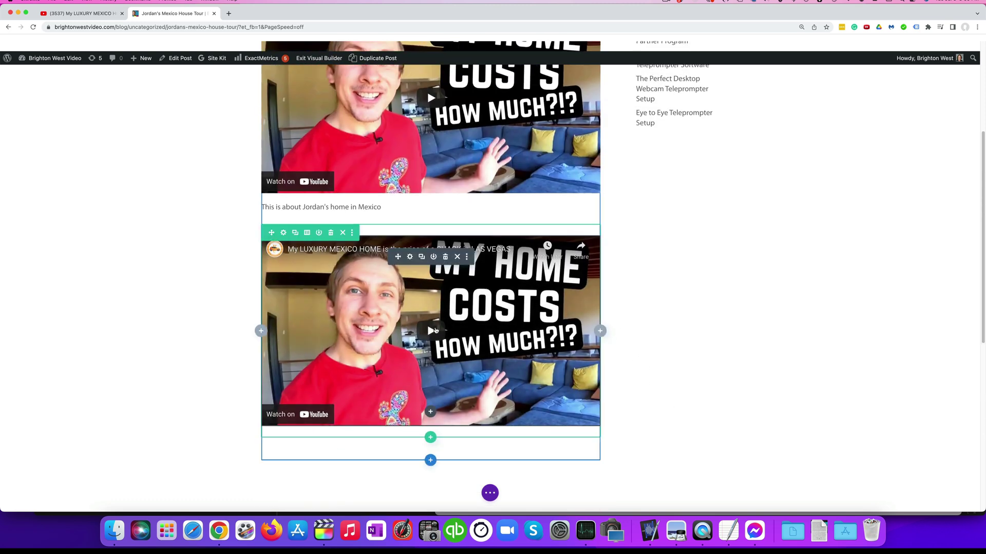
{"action": "left_click", "coordinate": [434, 330]}
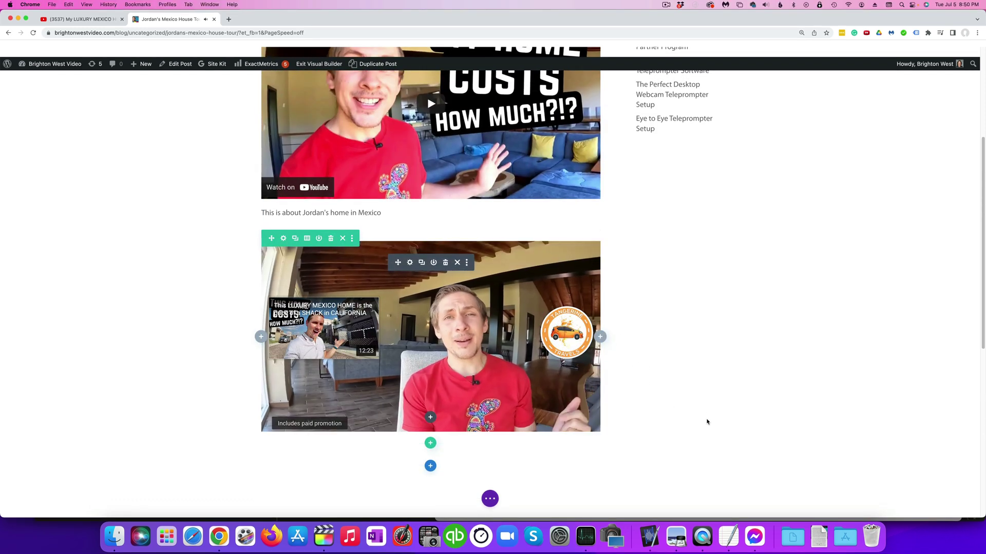